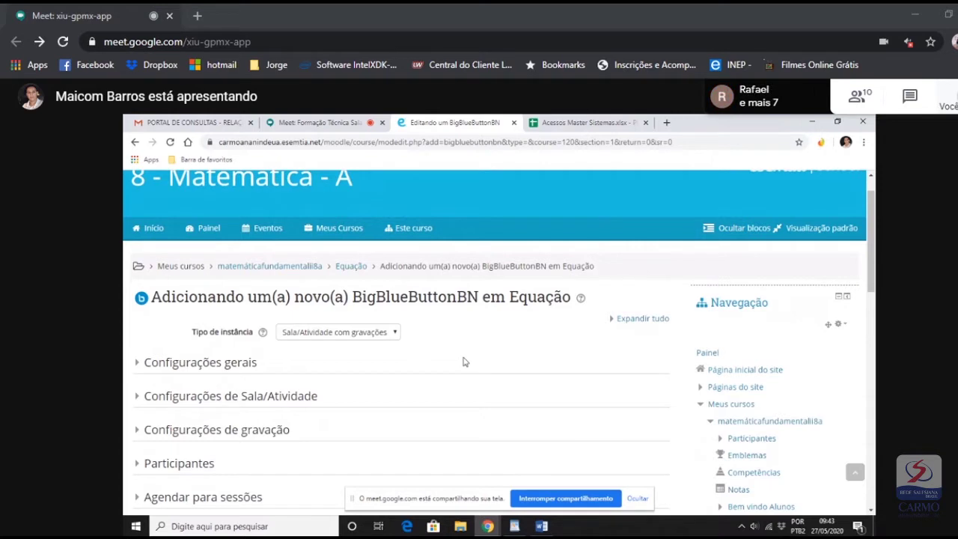
- Expand the general settings and name the virtual classroom "Aula Virtual dia 27/05"
scroll(463, 362, "down", 1)
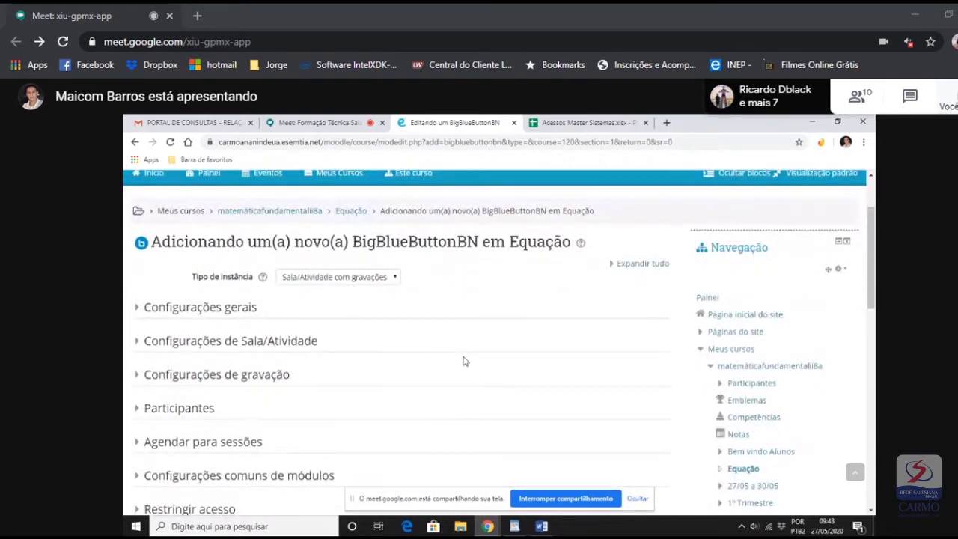
left_click(138, 310)
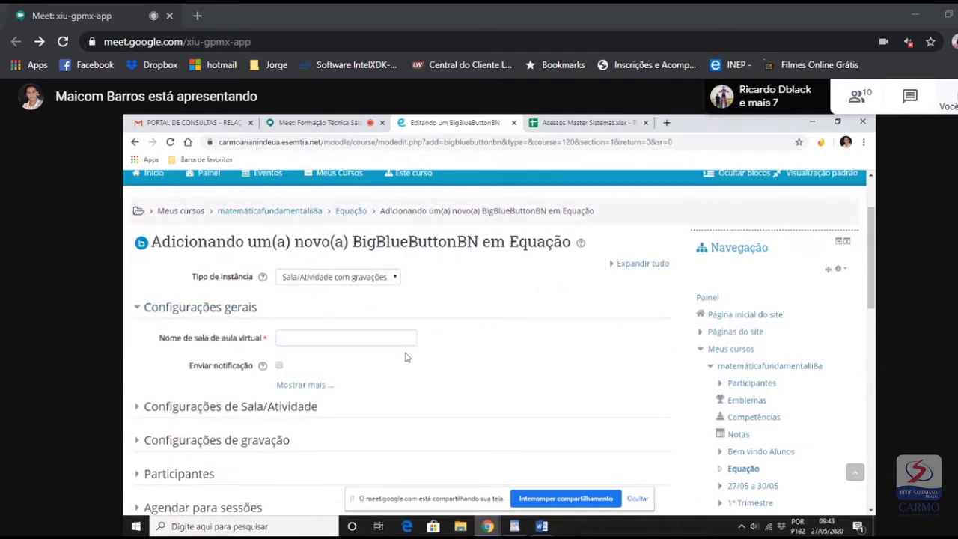
left_click(355, 339)
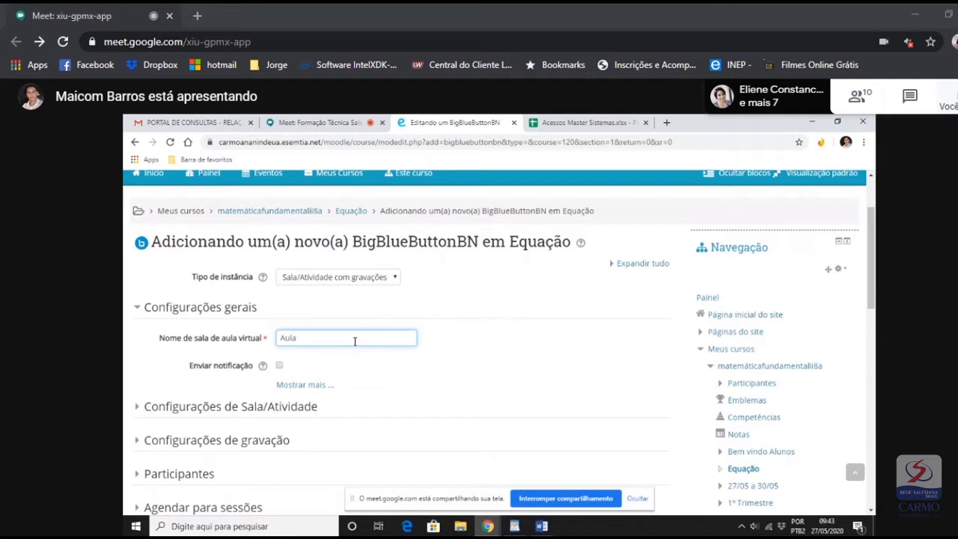
type("rtua")
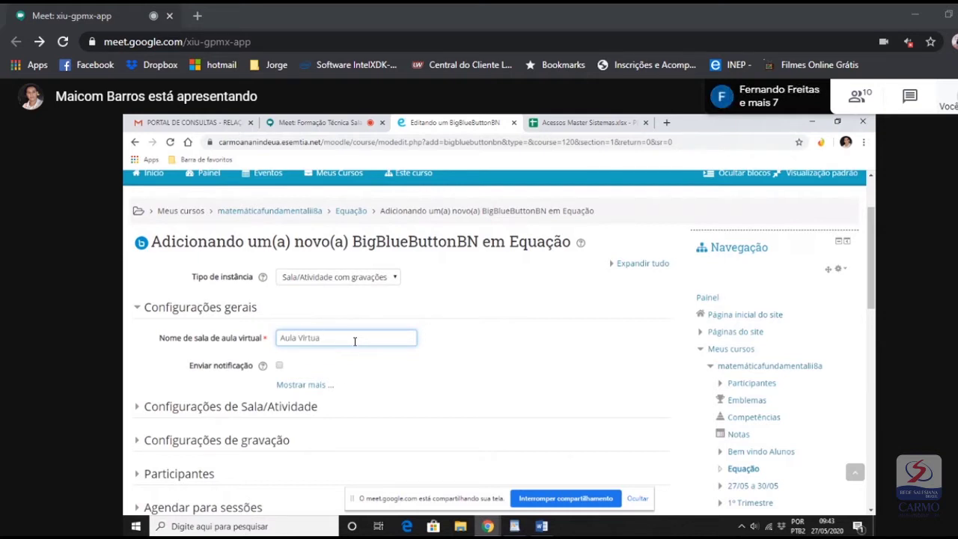
type("l dia 27/05")
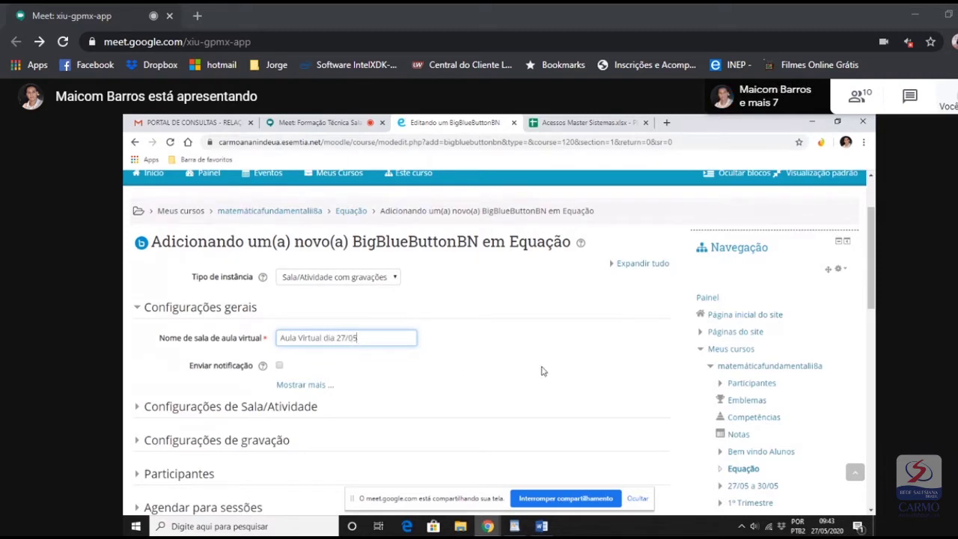
- In the session scheduling settings, enable the opening date and set its time to 08:00
scroll(547, 364, "down", 1)
scroll(553, 359, "down", 1)
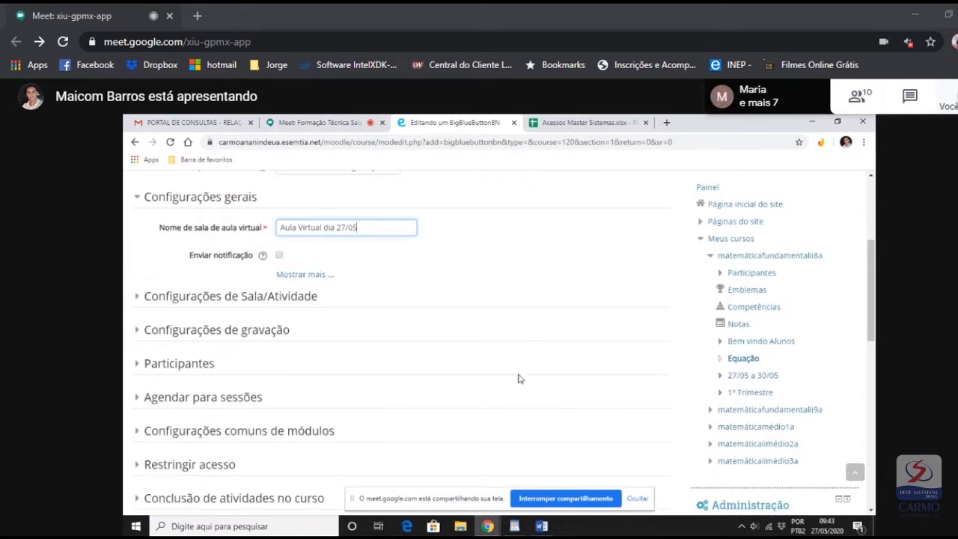
scroll(520, 377, "down", 1)
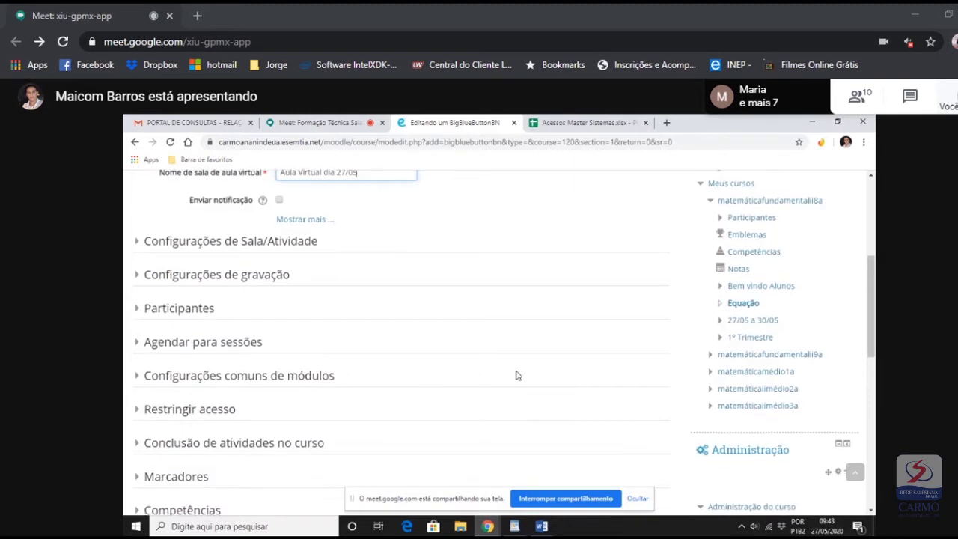
left_click(137, 345)
scroll(588, 347, "down", 1)
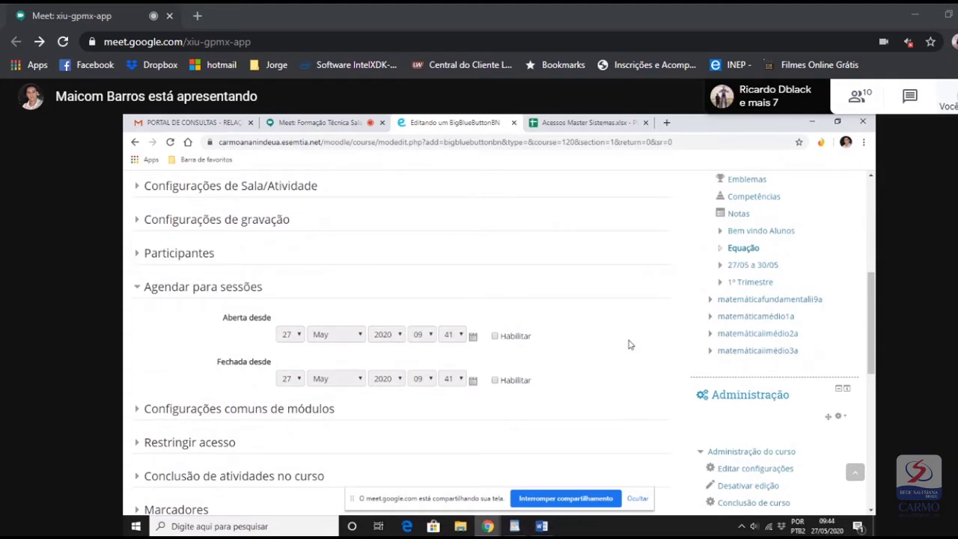
left_click(494, 336)
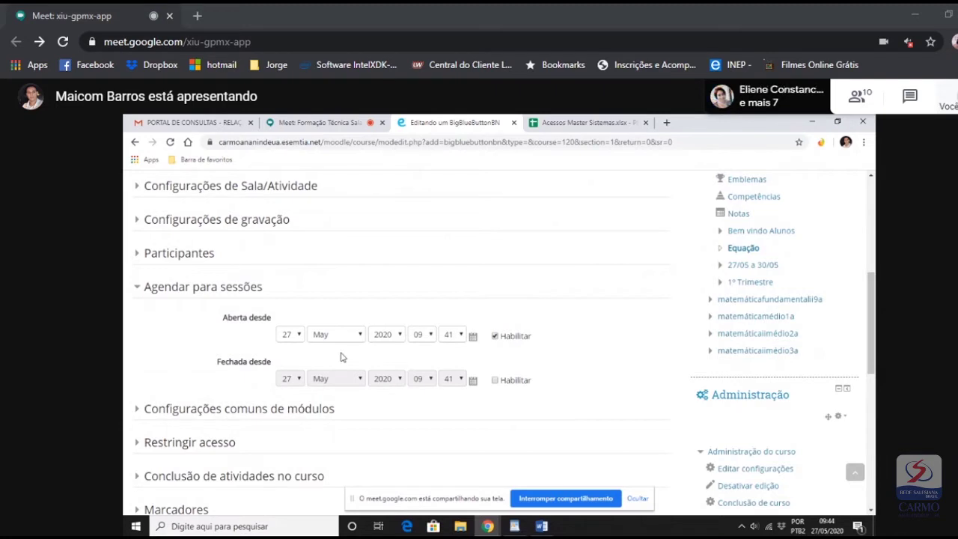
left_click(428, 337)
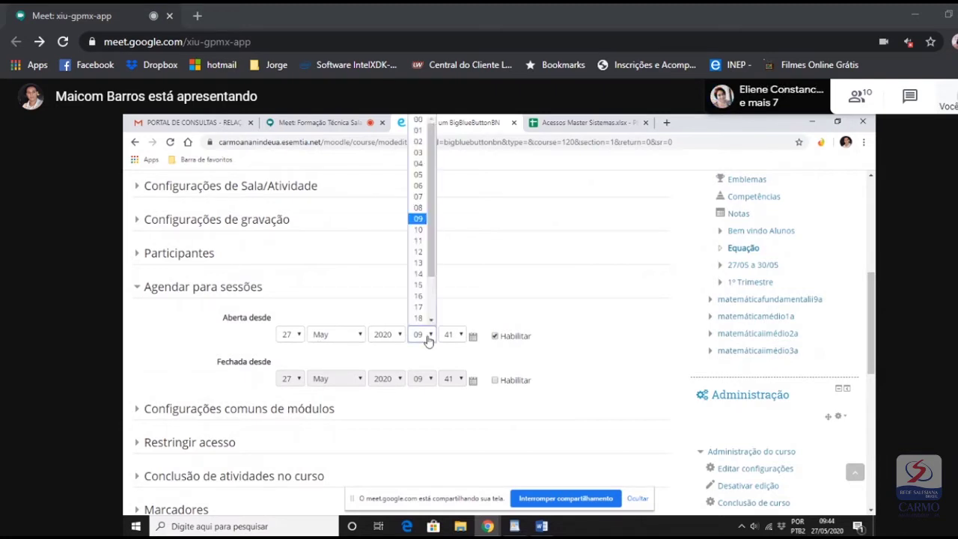
left_click(420, 208)
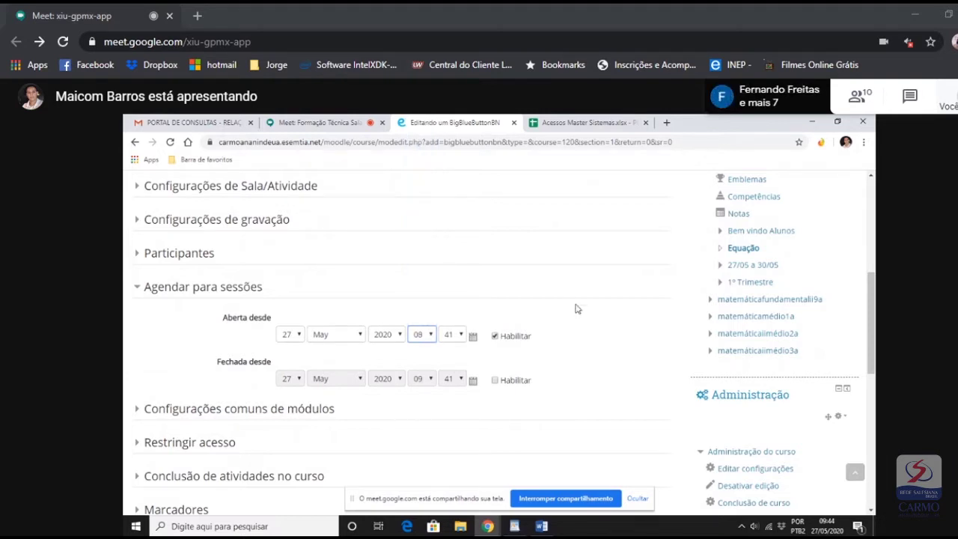
left_click(450, 336)
left_click_drag(460, 216, 449, 120)
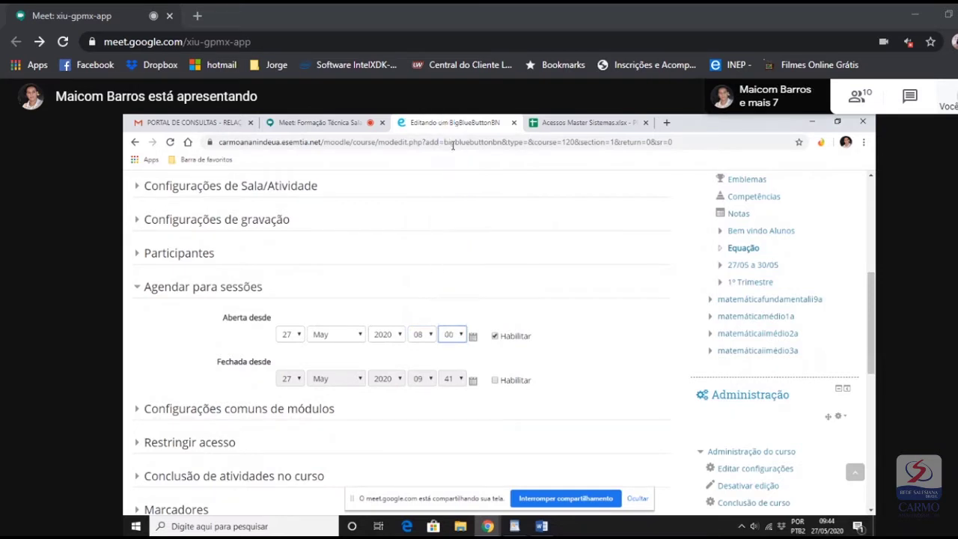
- Enable the session's closing date, keeping day 27, and set its time to 18:00
left_click(495, 382)
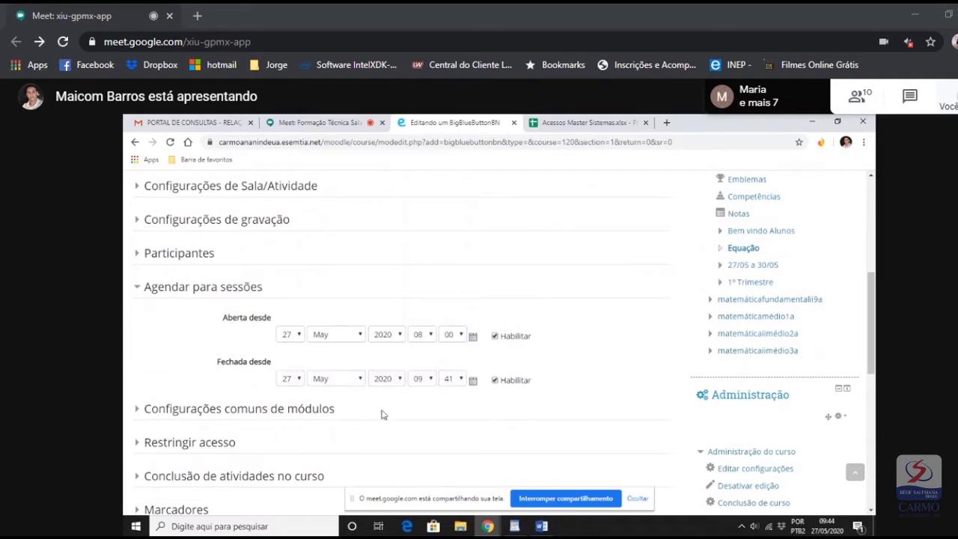
left_click(291, 380)
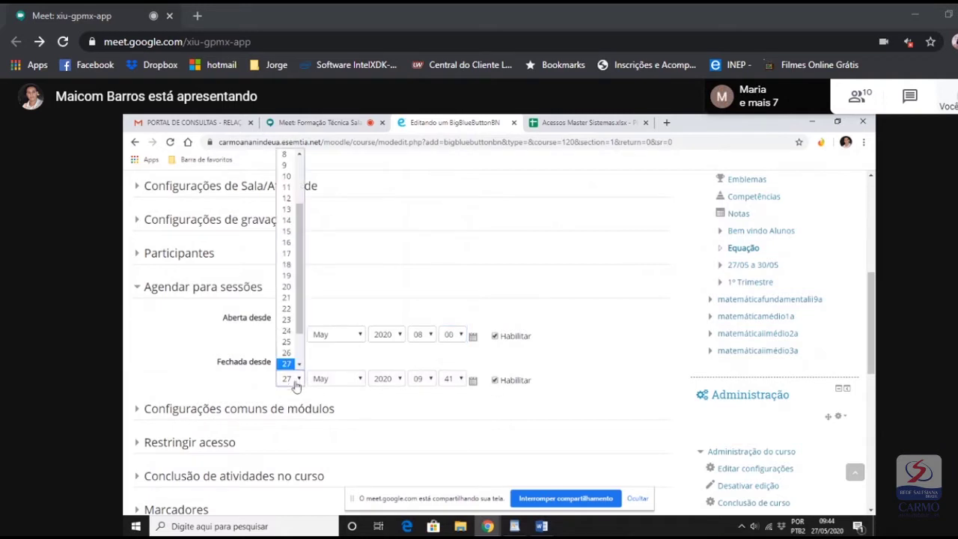
left_click(293, 383)
left_click(428, 384)
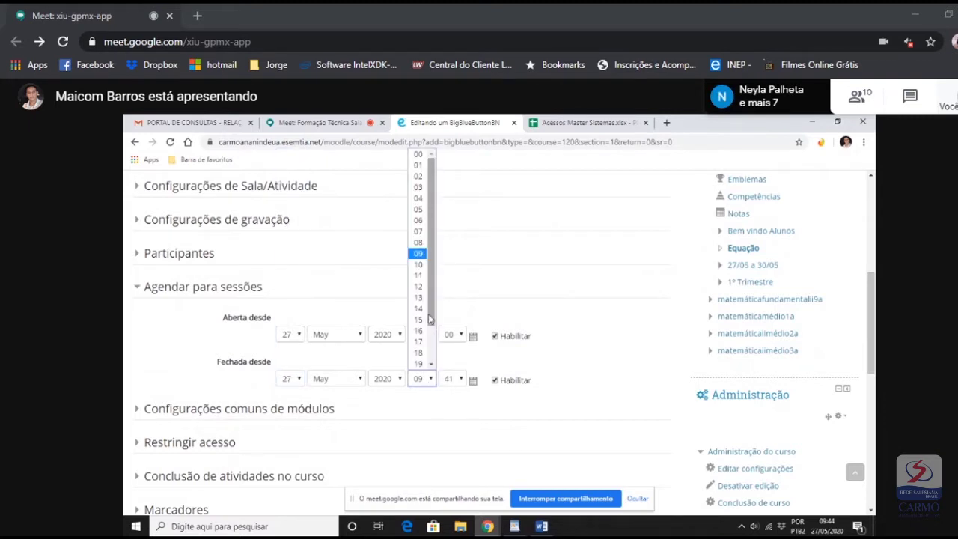
left_click(419, 353)
left_click(453, 385)
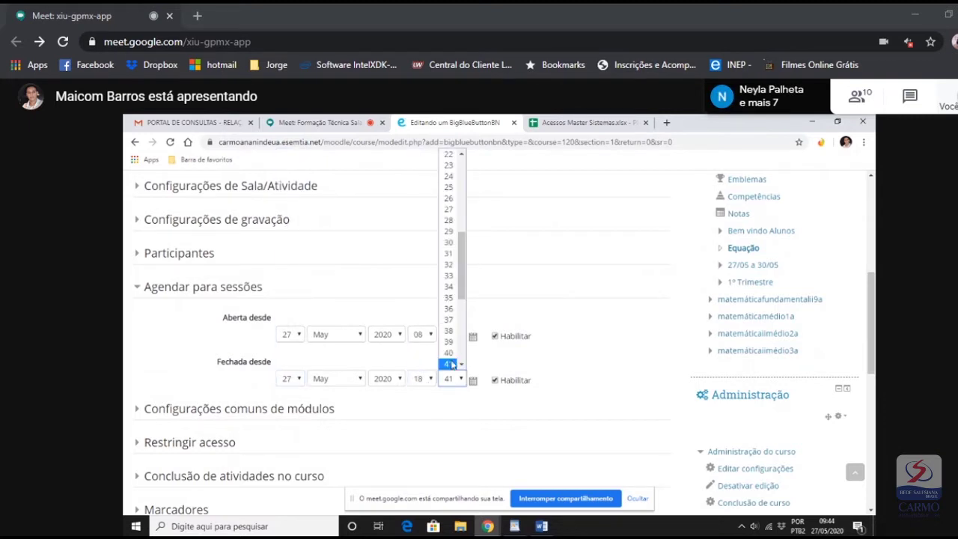
scroll(449, 252, "up", 5)
scroll(451, 194, "up", 3)
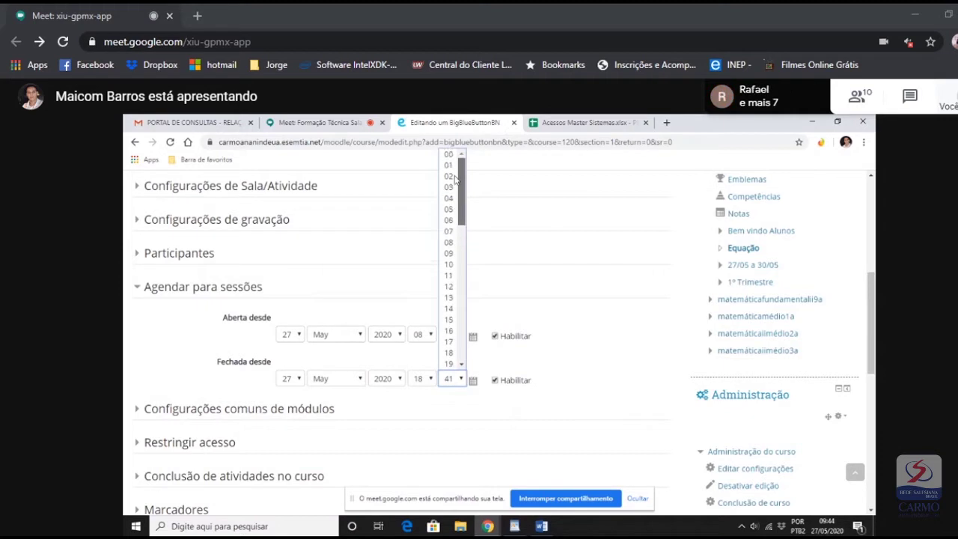
left_click(449, 156)
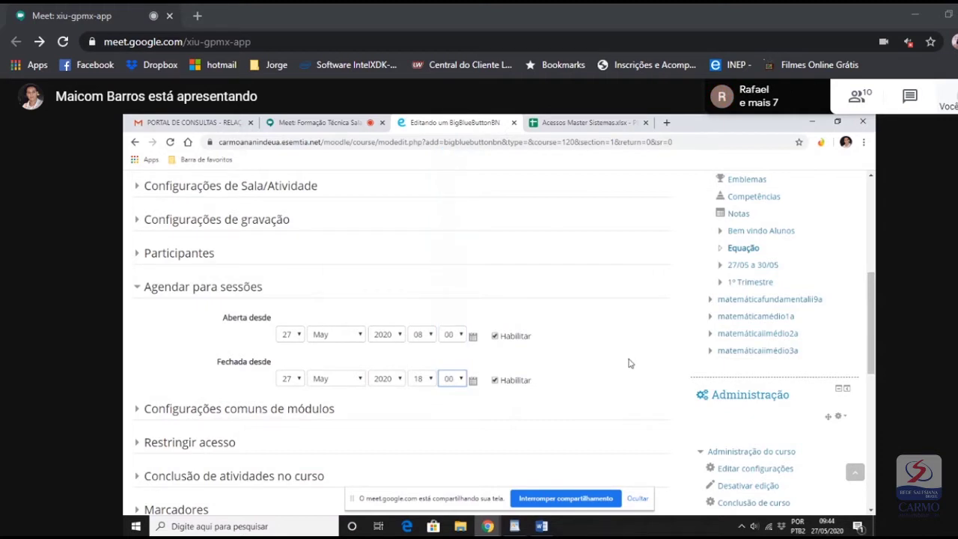
- Review the classroom name and session schedule, and save the activity with the option that displays it
scroll(628, 363, "down", 3)
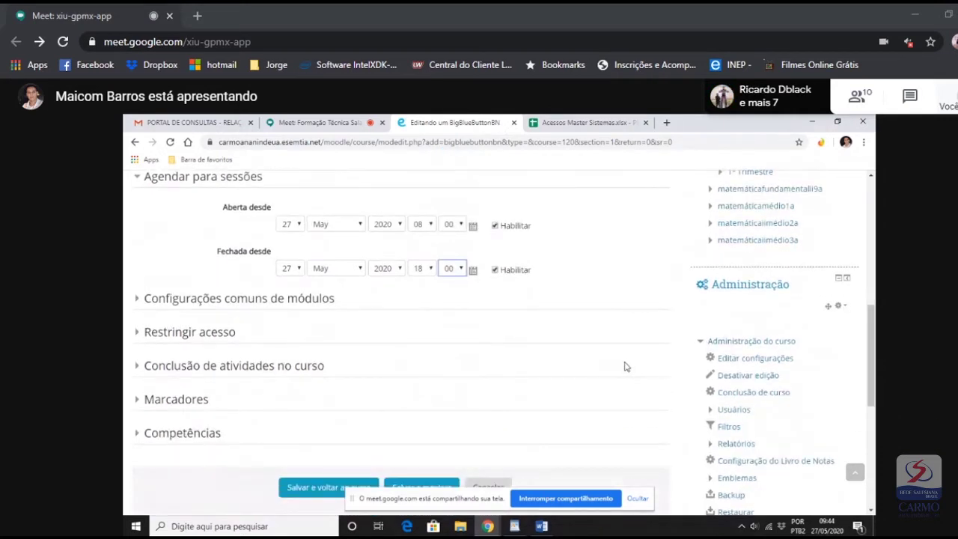
scroll(626, 367, "up", 9)
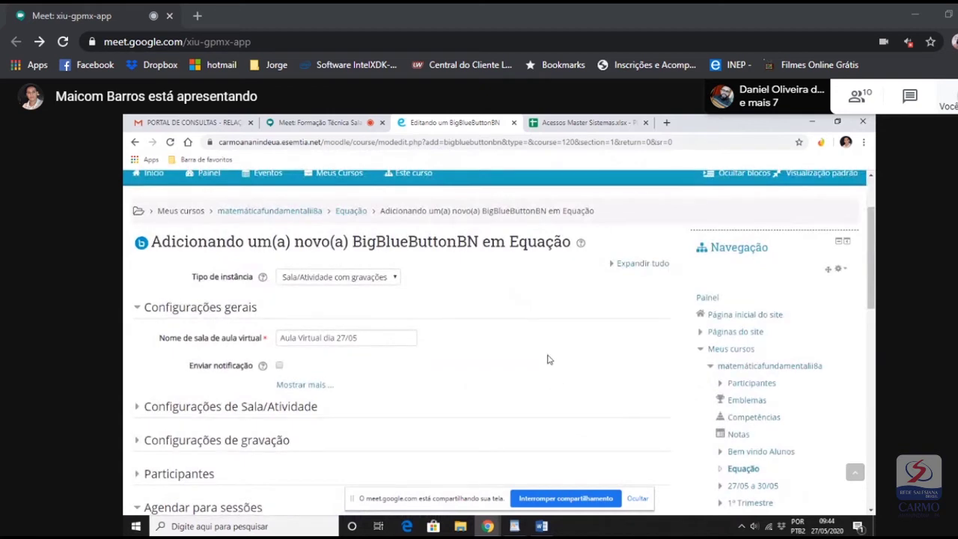
scroll(547, 359, "down", 1)
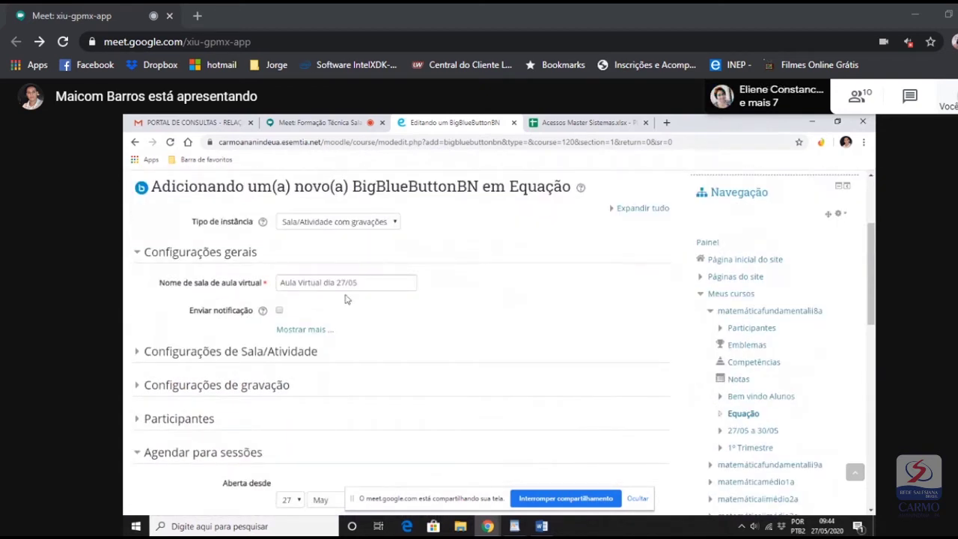
left_click_drag(373, 282, 270, 283)
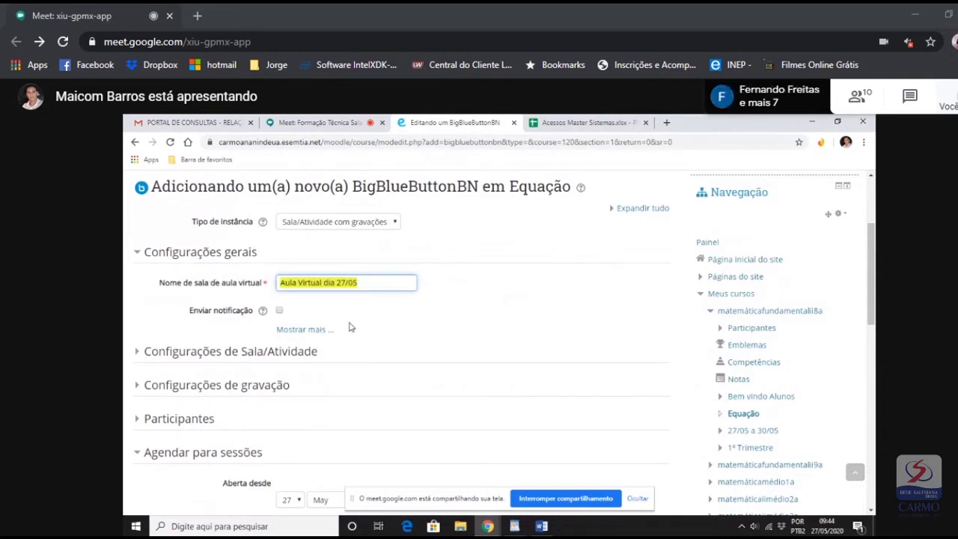
scroll(349, 327, "down", 3)
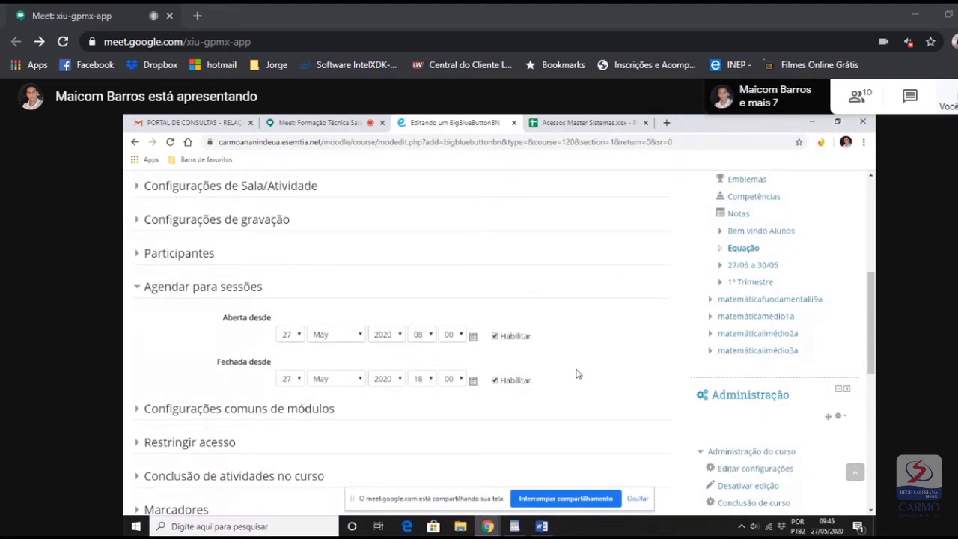
scroll(592, 360, "down", 5)
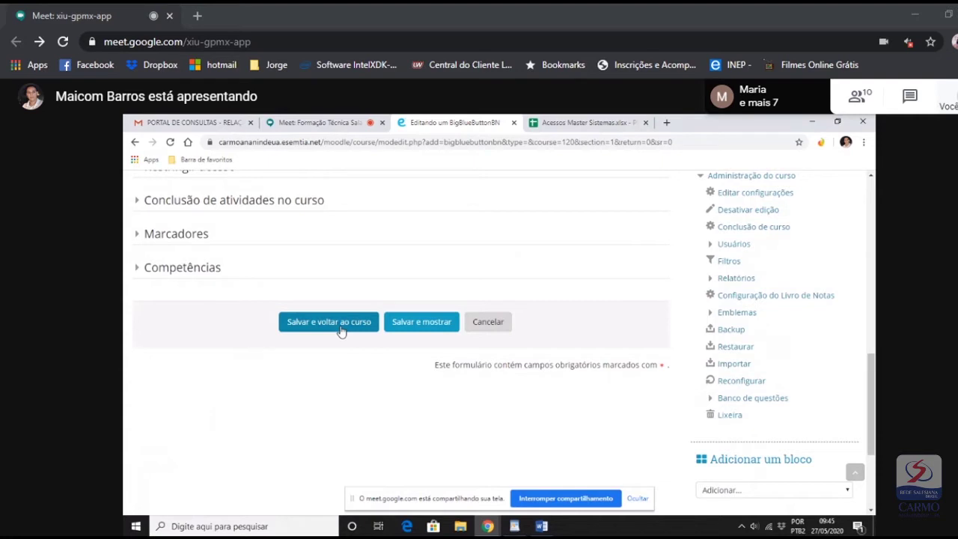
left_click(423, 324)
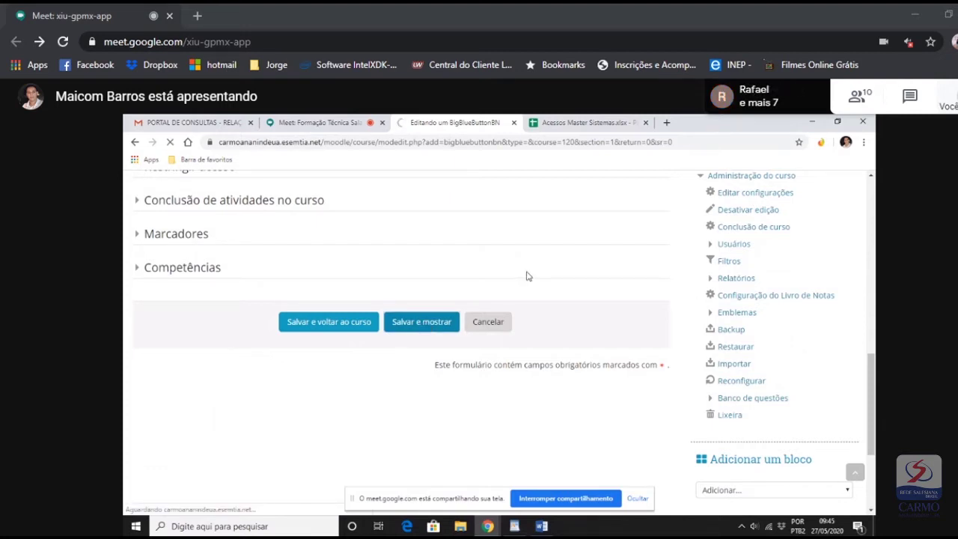
- Look over the new virtual class page and return to the course's Equação section
scroll(535, 292, "down", 1)
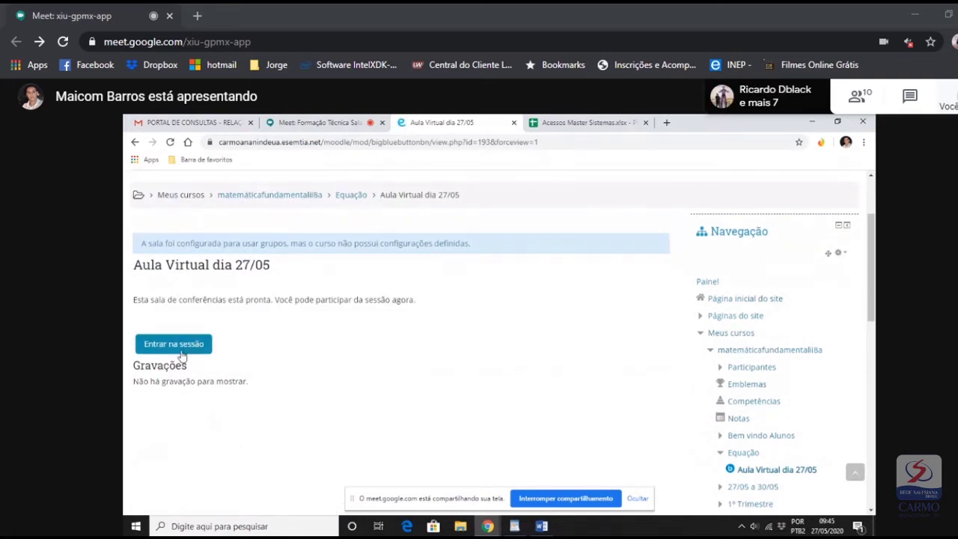
scroll(214, 342, "up", 2)
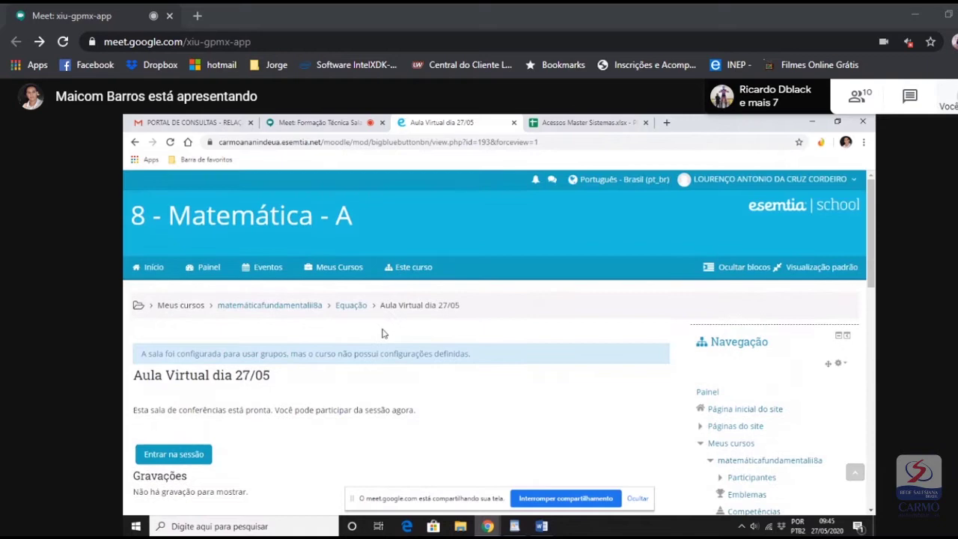
left_click(351, 307)
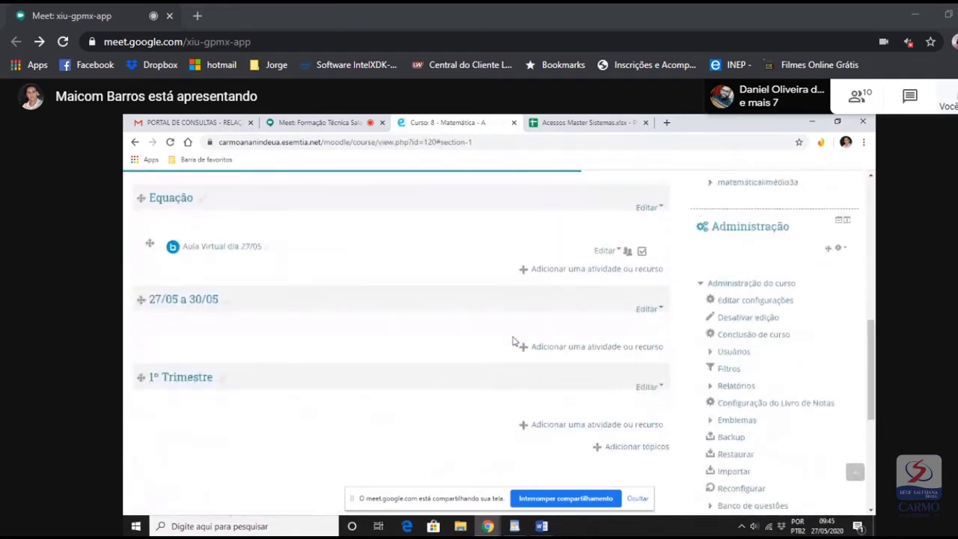
- Open the "Aula Virtual dia 27/05" activity under Equação and enter its session
scroll(524, 337, "up", 2)
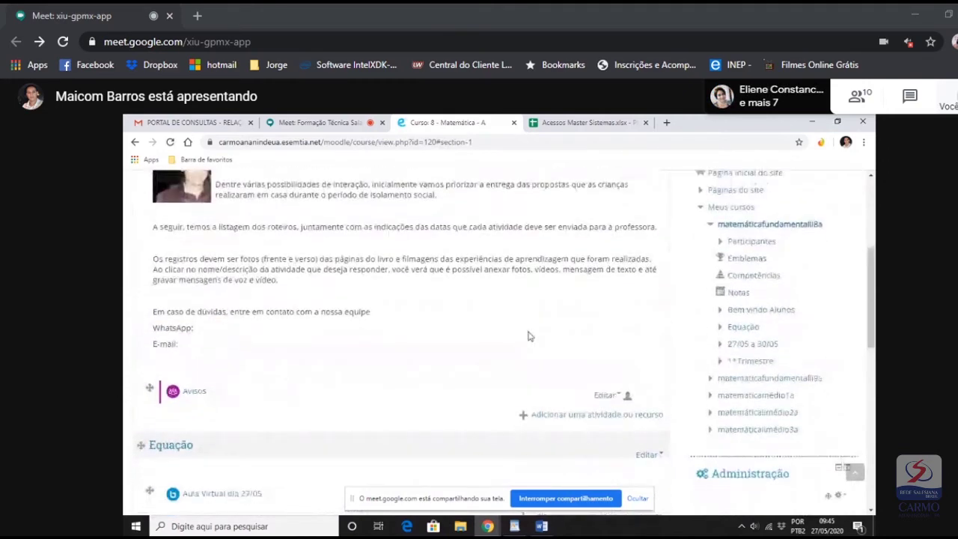
scroll(604, 356, "up", 1)
scroll(611, 347, "down", 2)
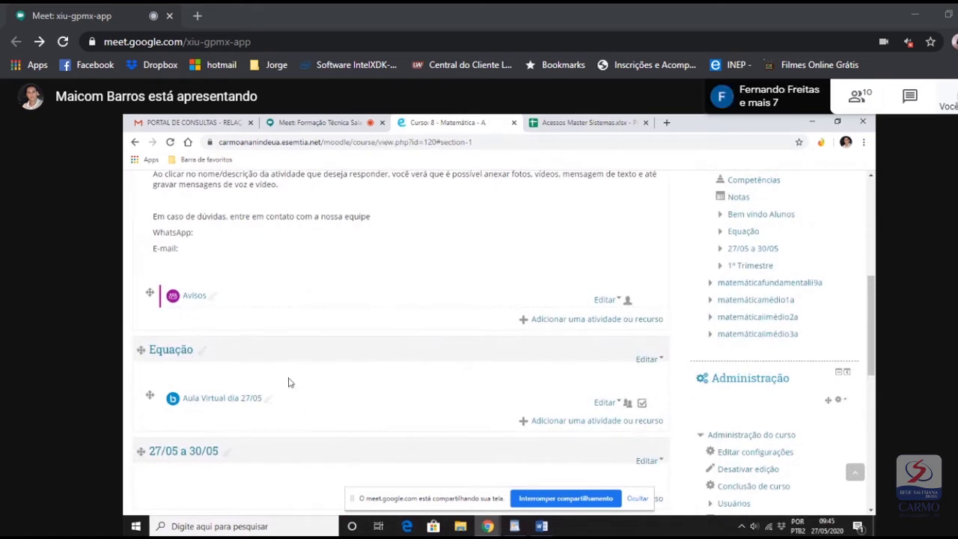
left_click(202, 407)
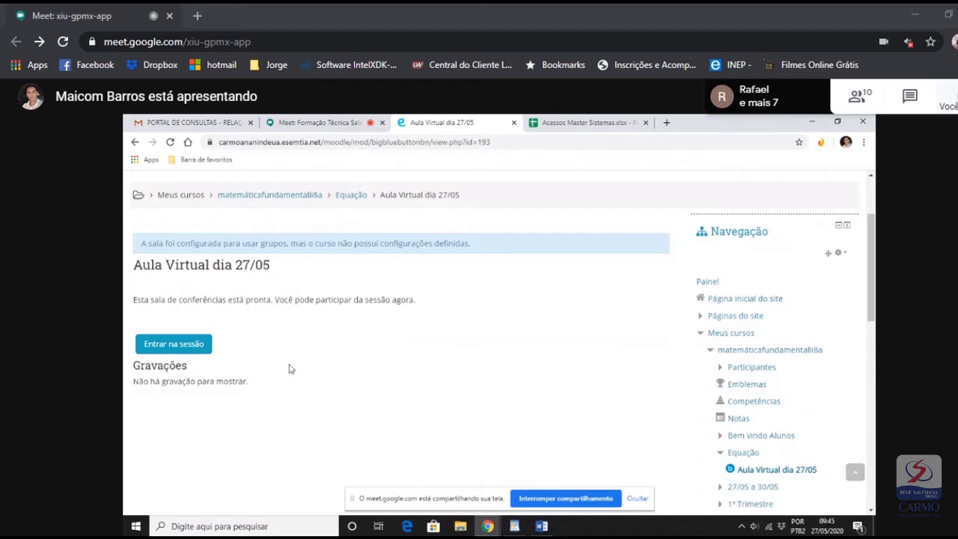
left_click(185, 350)
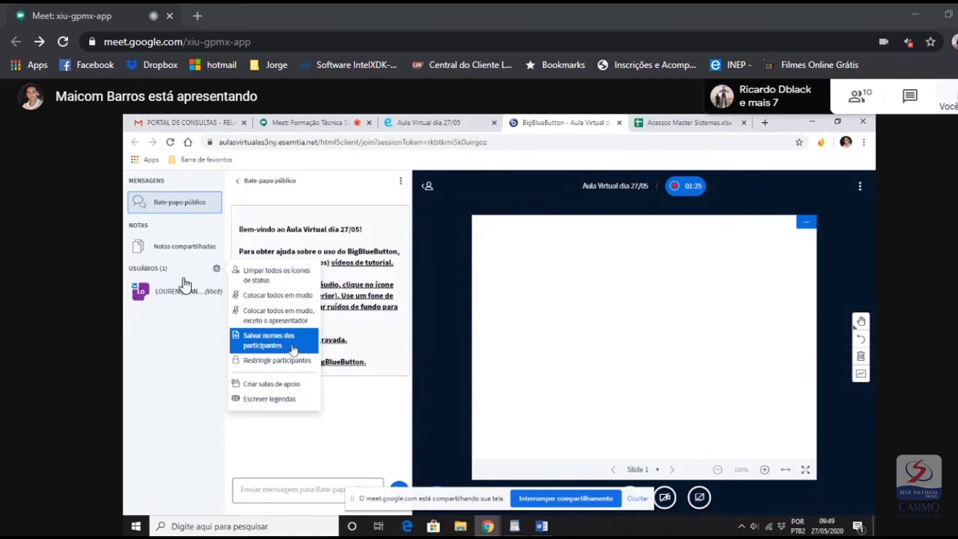
- Hide the screen-sharing notice and send the message "Bom dia Pessoa" in the public chat
left_click(193, 421)
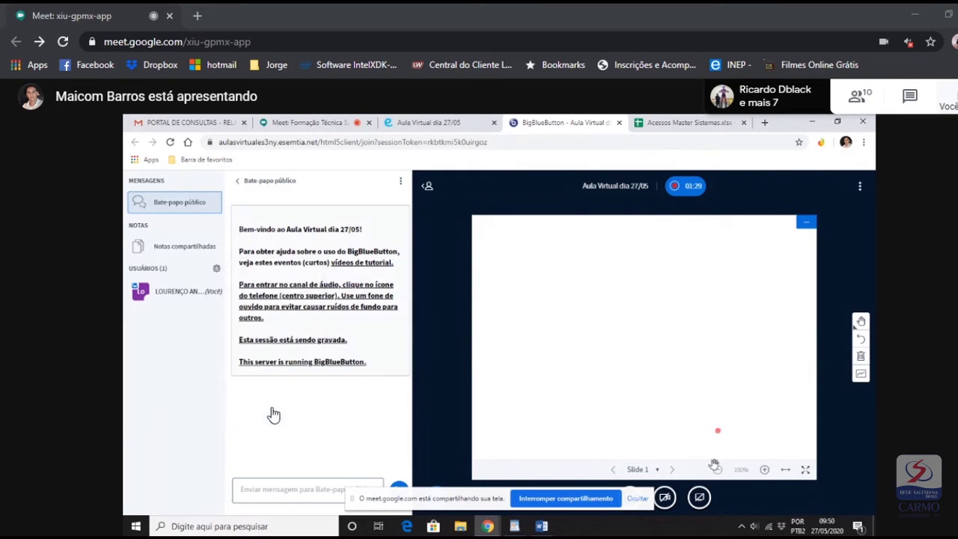
left_click(636, 498)
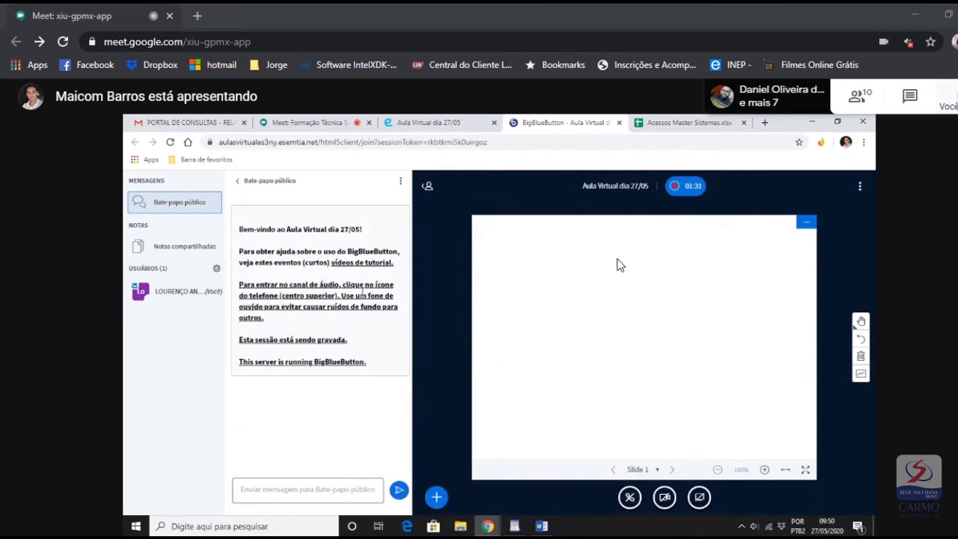
left_click(318, 490)
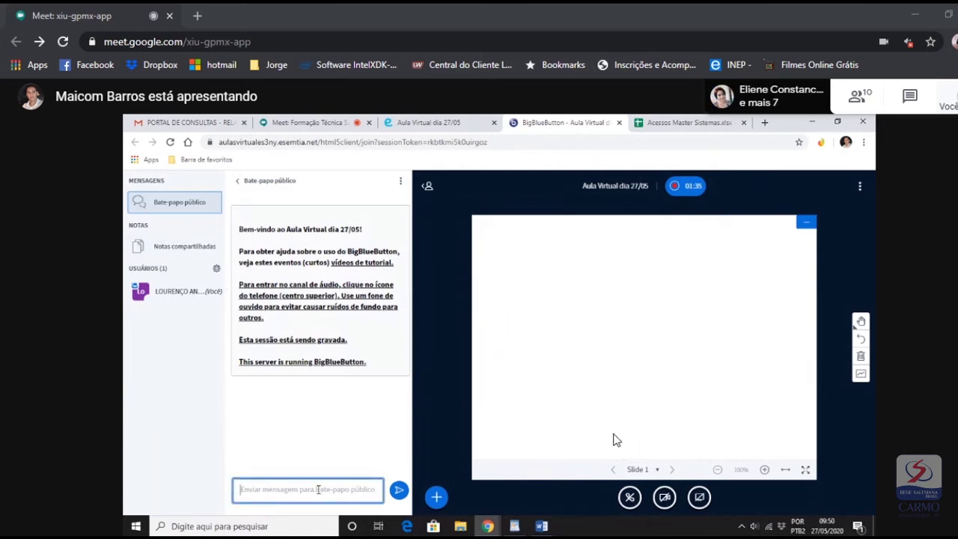
type("BO")
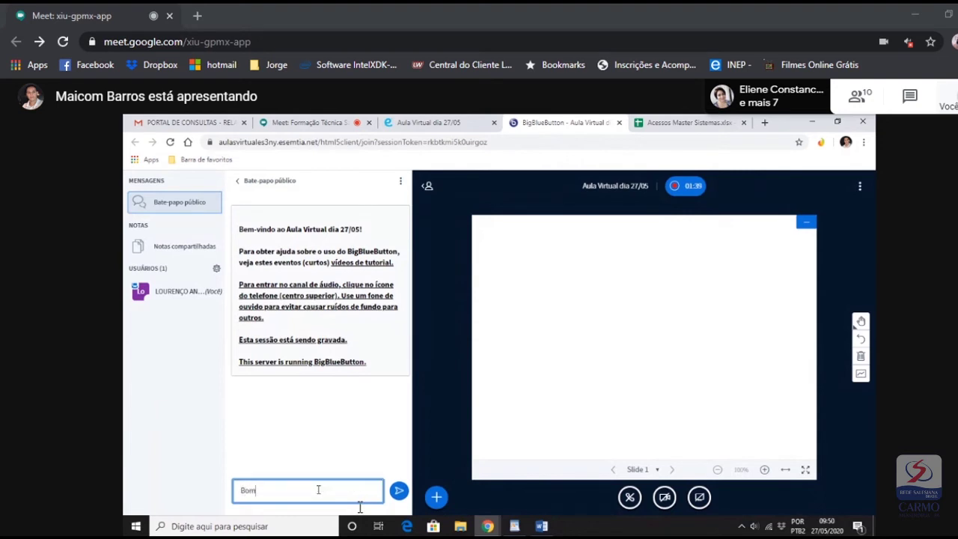
type("m dai P")
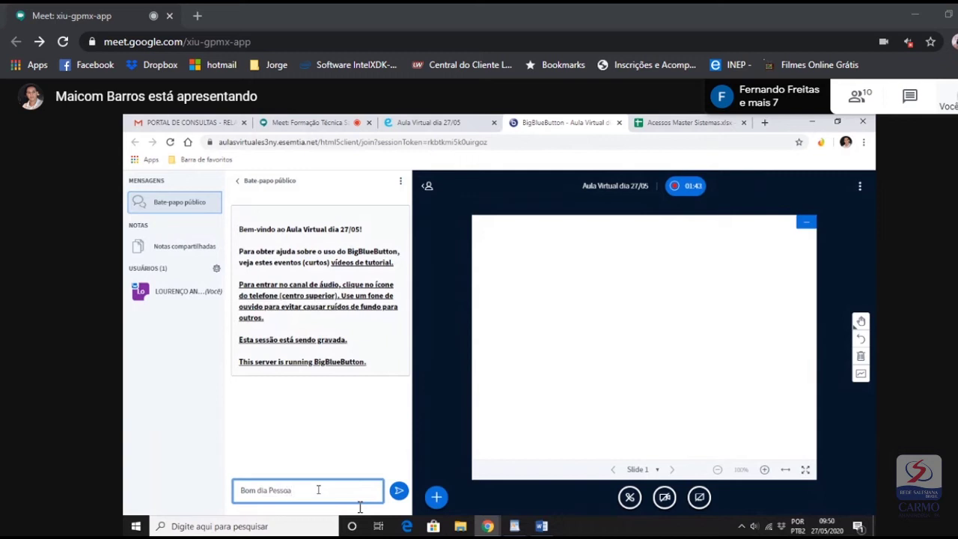
key("Return")
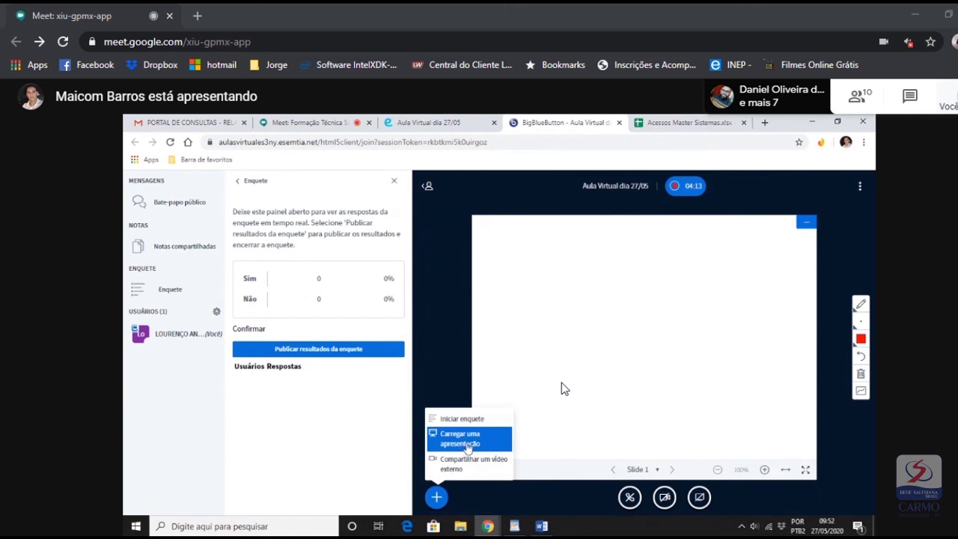
- Open the presentation upload dialog for the session
left_click(466, 443)
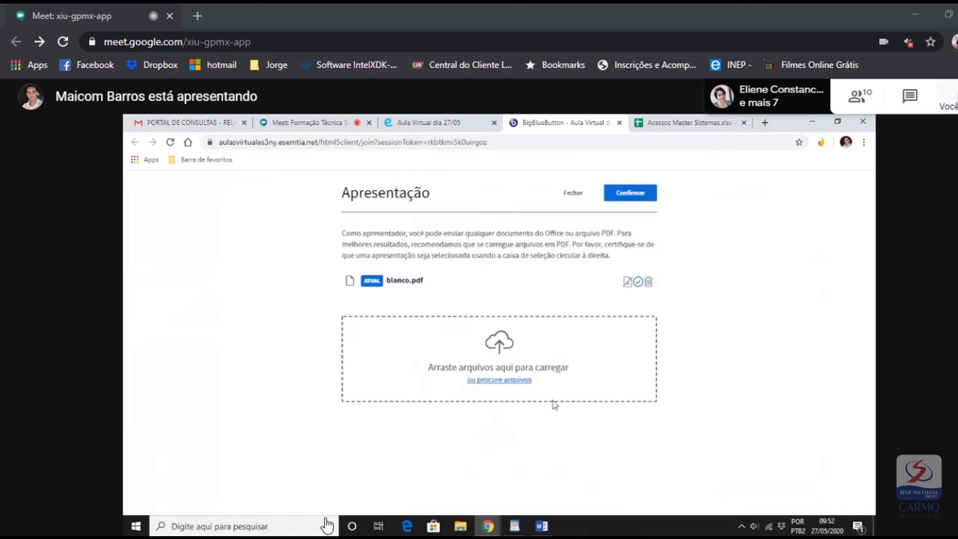